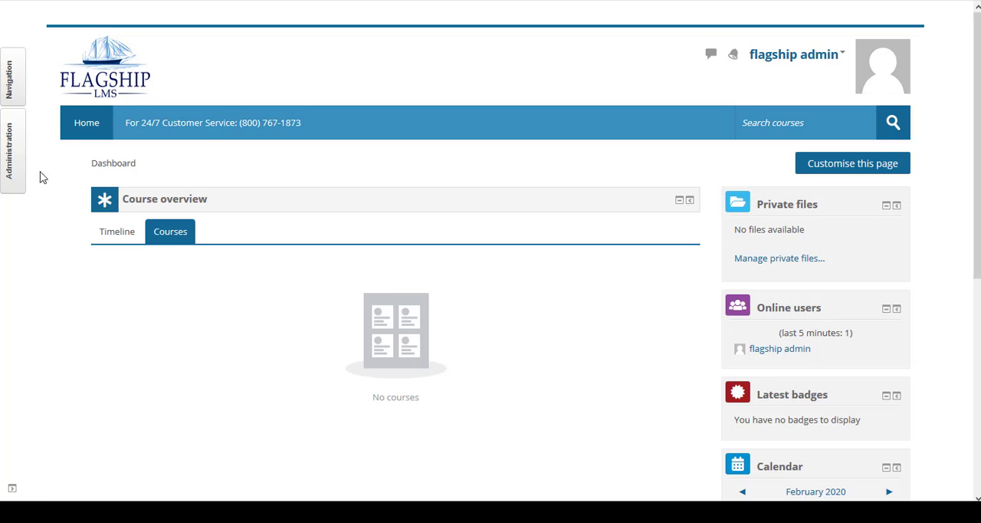
Step: Open the Define roles page under site administration's user permissions
click(16, 153)
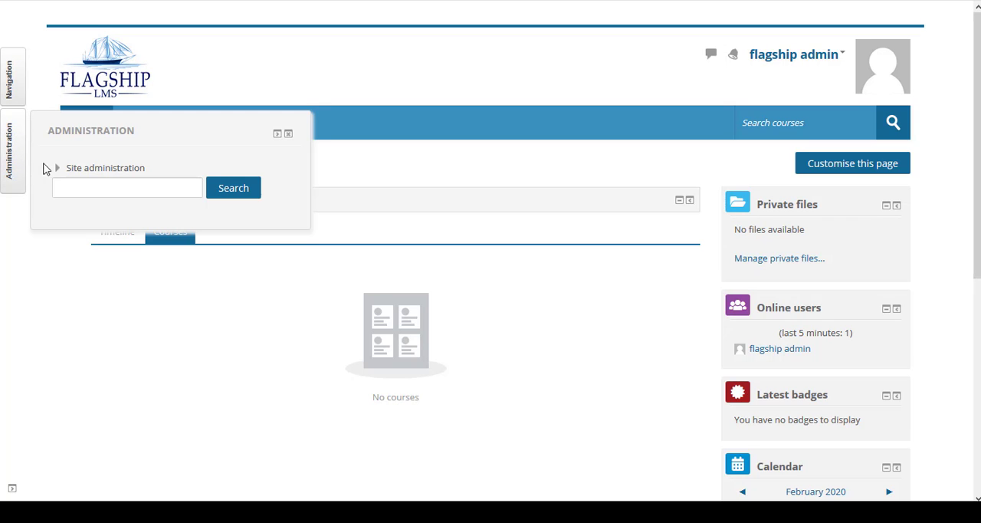
click(58, 167)
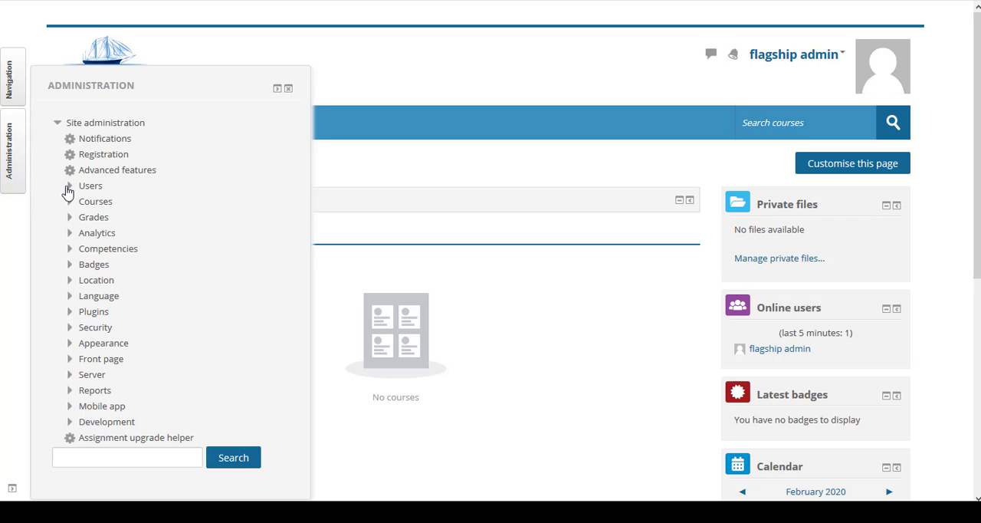
click(69, 186)
click(83, 172)
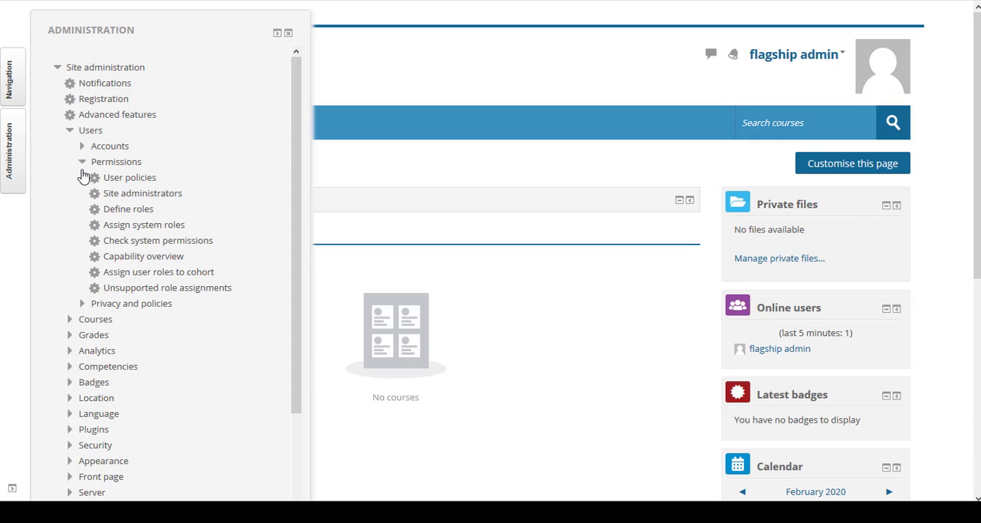
click(116, 213)
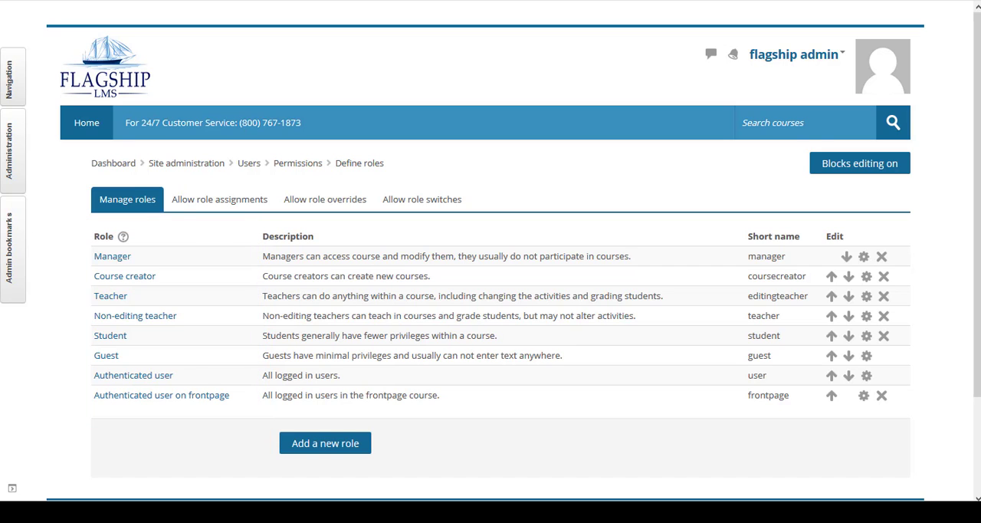
Step: View the Teacher role's definition and return to the list of all roles
click(115, 298)
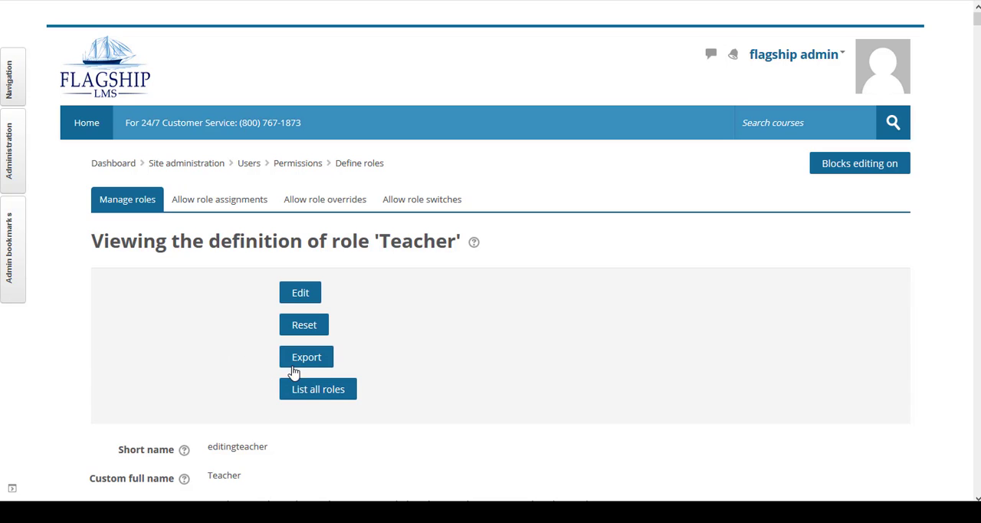
click(313, 391)
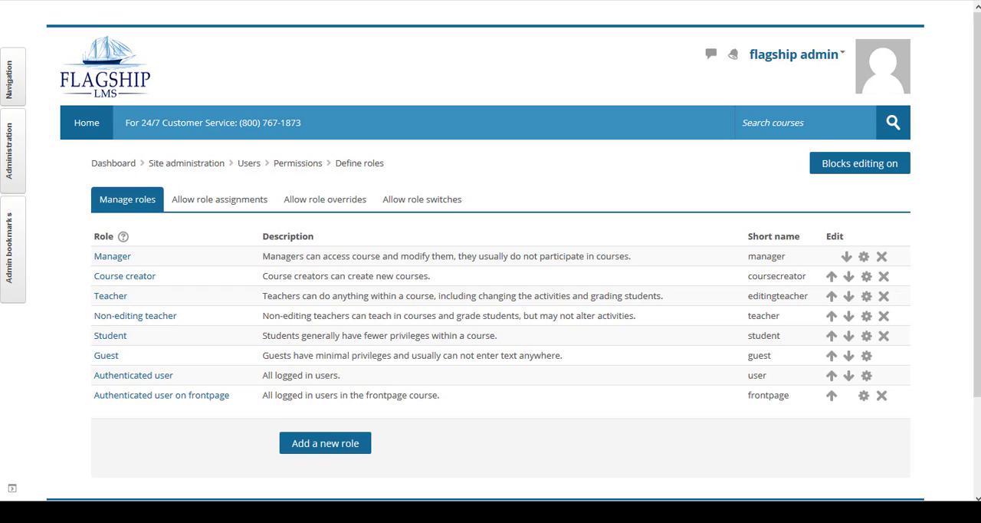
Step: Review the role assignment, role override and role switch permission tables
click(195, 200)
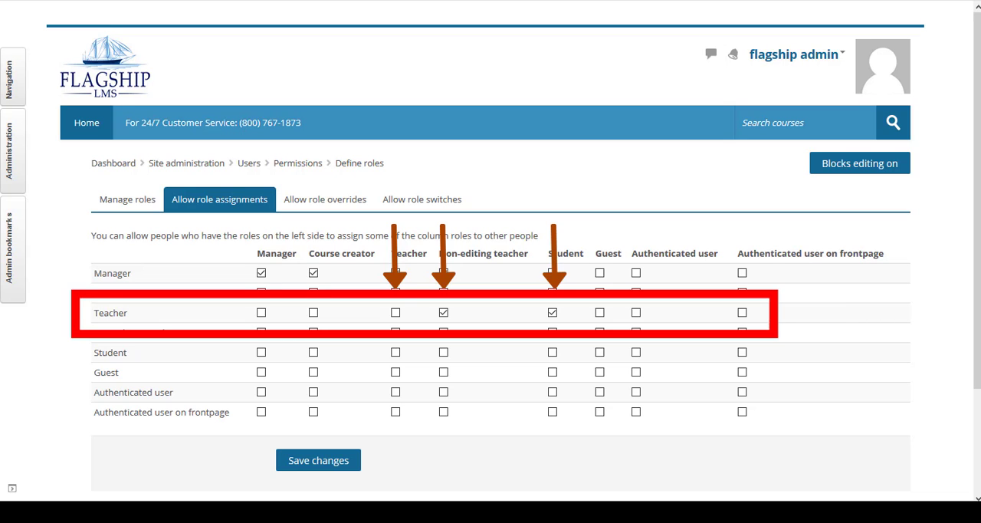
click(296, 198)
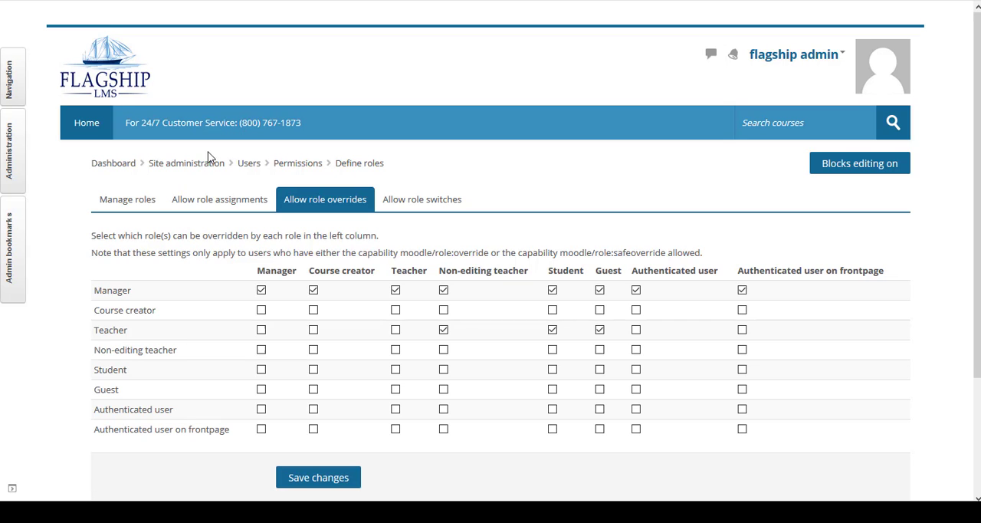
click(407, 201)
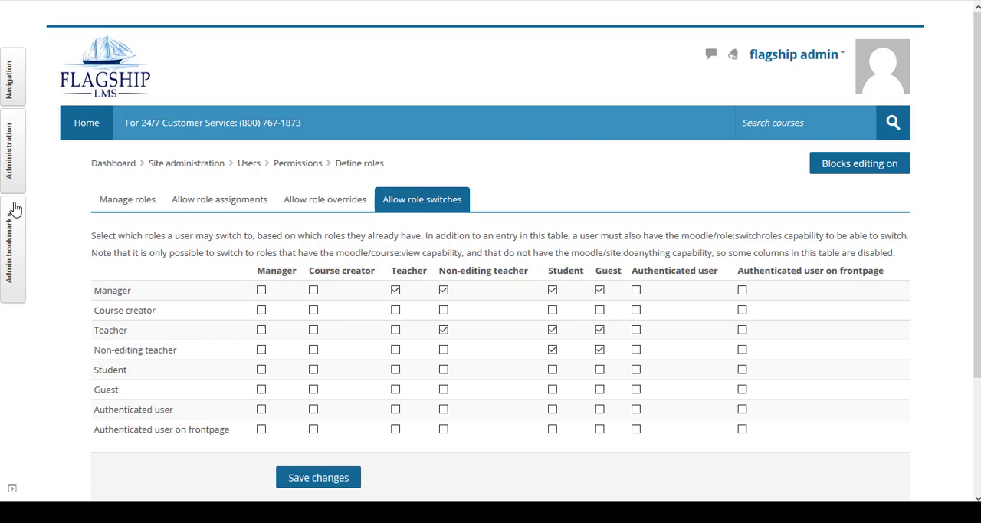
Step: Examine the Switch role to page from the user menu and go back to the role switches table
click(842, 58)
click(783, 182)
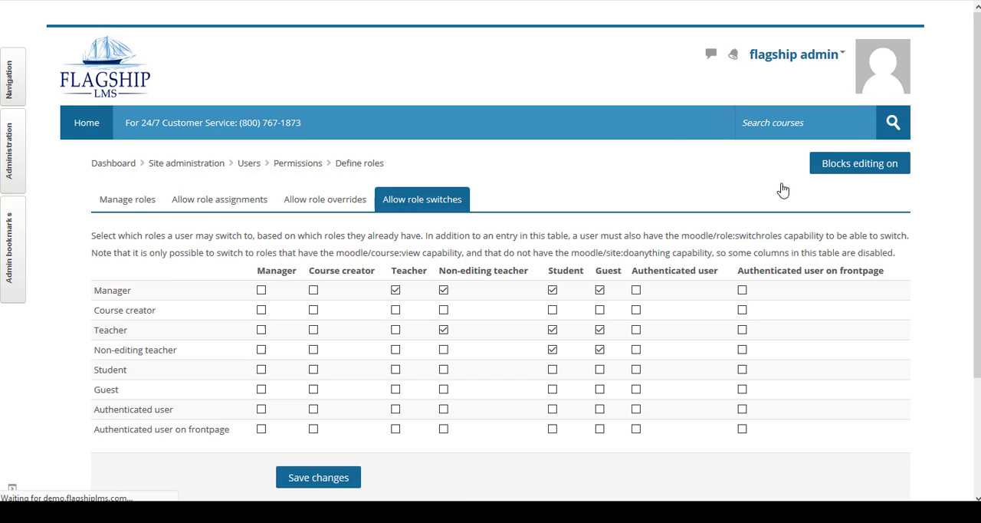
scroll(371, 293, down, 1)
scroll(371, 293, down, 2)
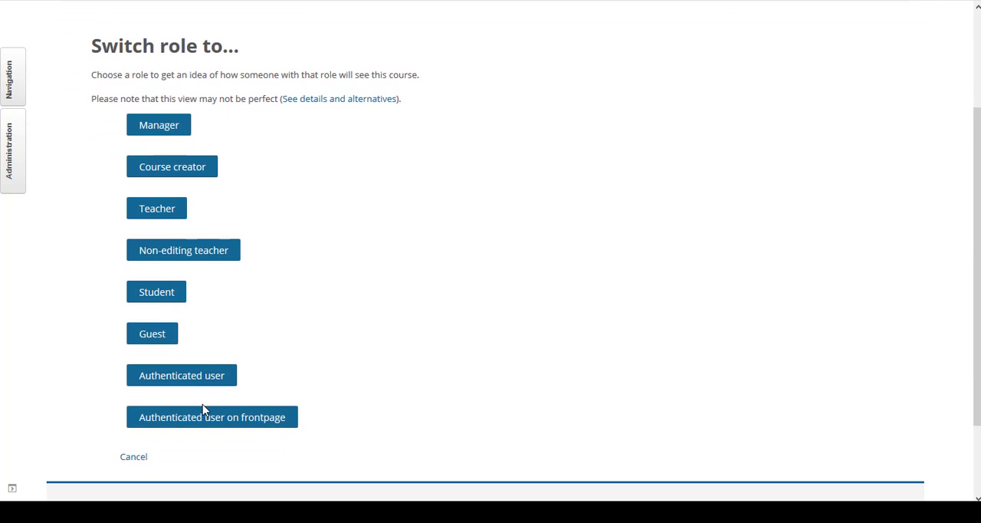
scroll(452, 238, up, 2)
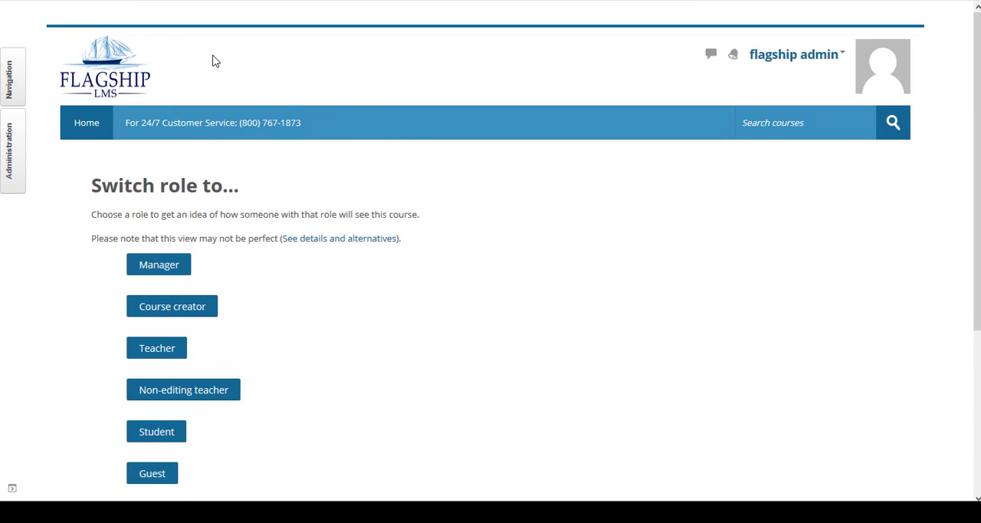
click(23, 1)
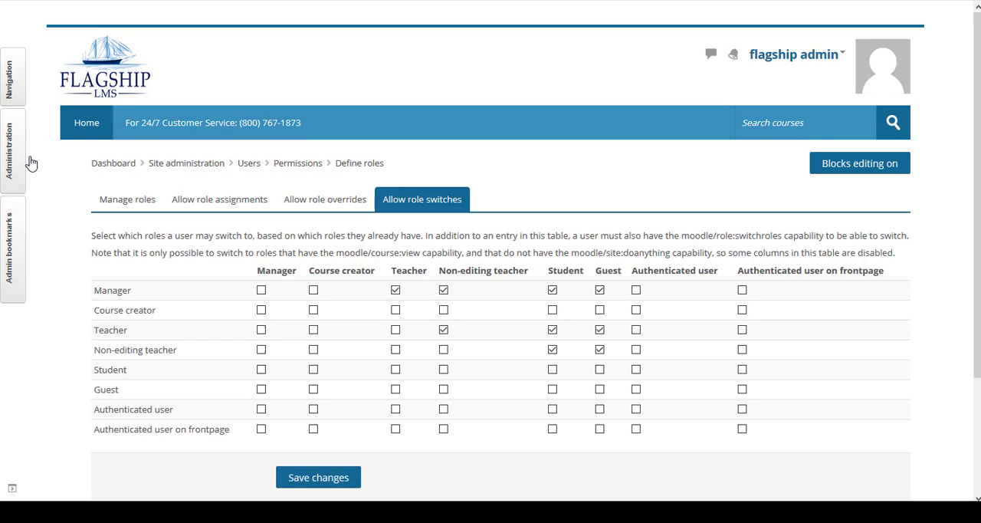
Step: Start adding a new role that uses the Teacher role as its basis
click(127, 200)
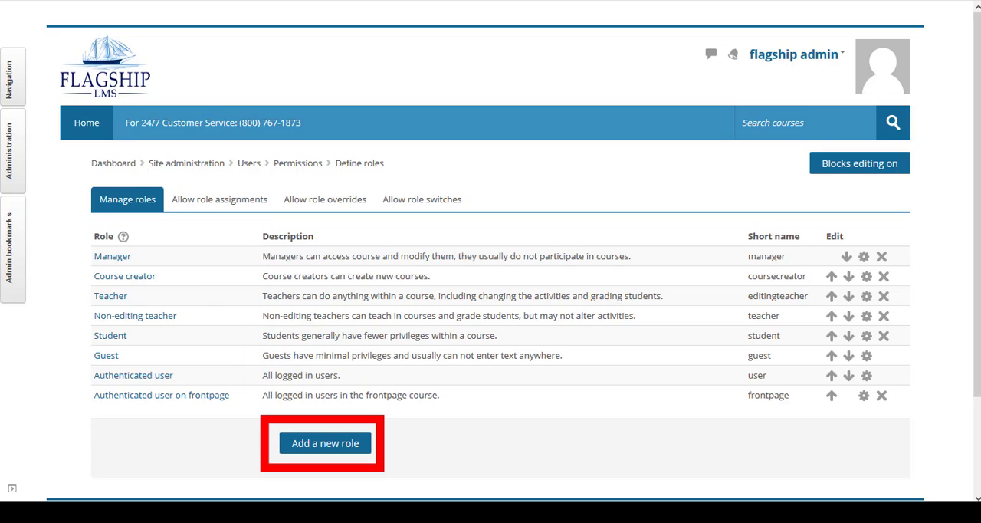
click(314, 444)
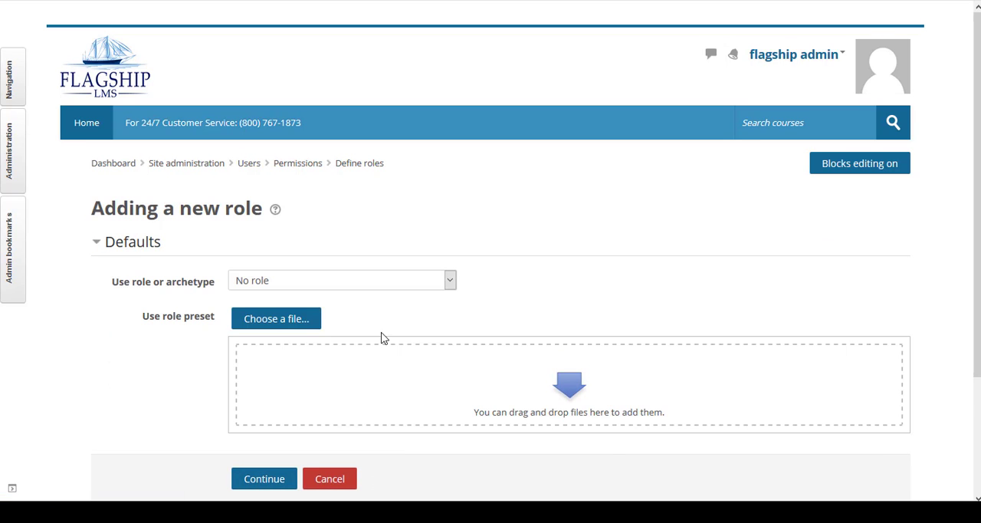
click(451, 284)
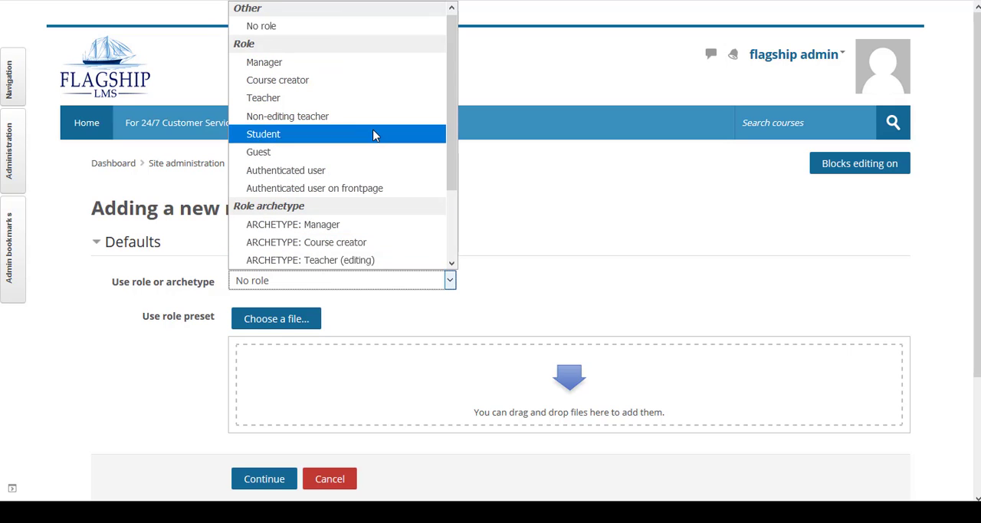
click(360, 101)
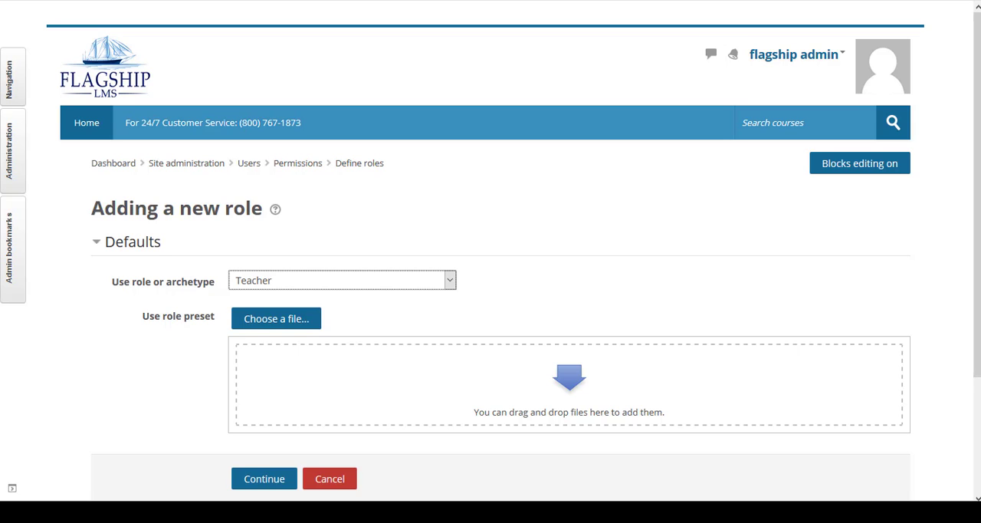
click(244, 481)
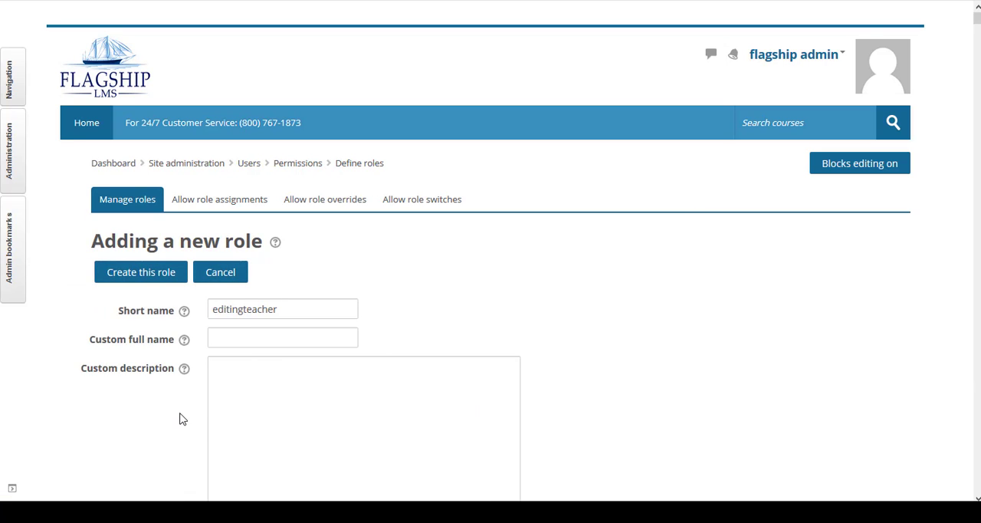
Step: Replace the role's short name with Enhanced Teacher
scroll(136, 397, down, 3)
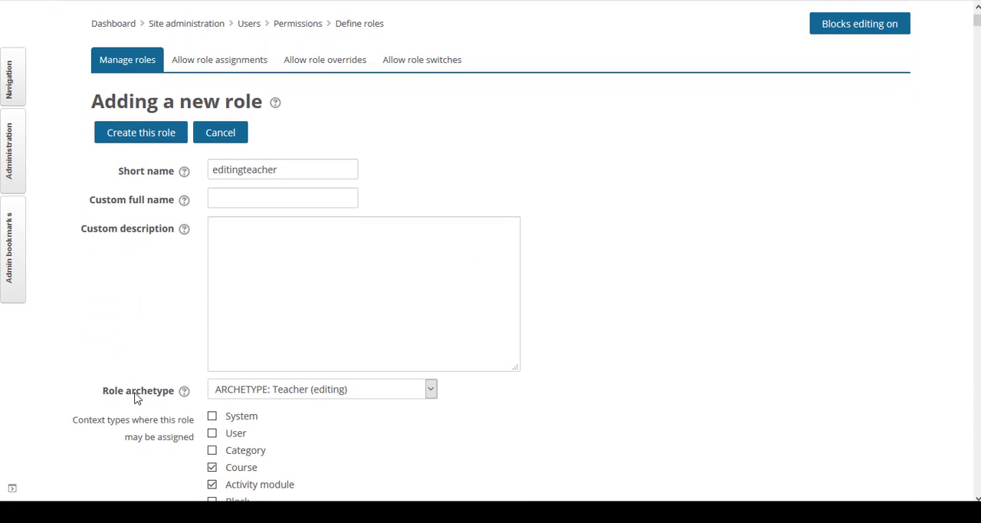
scroll(134, 398, down, 2)
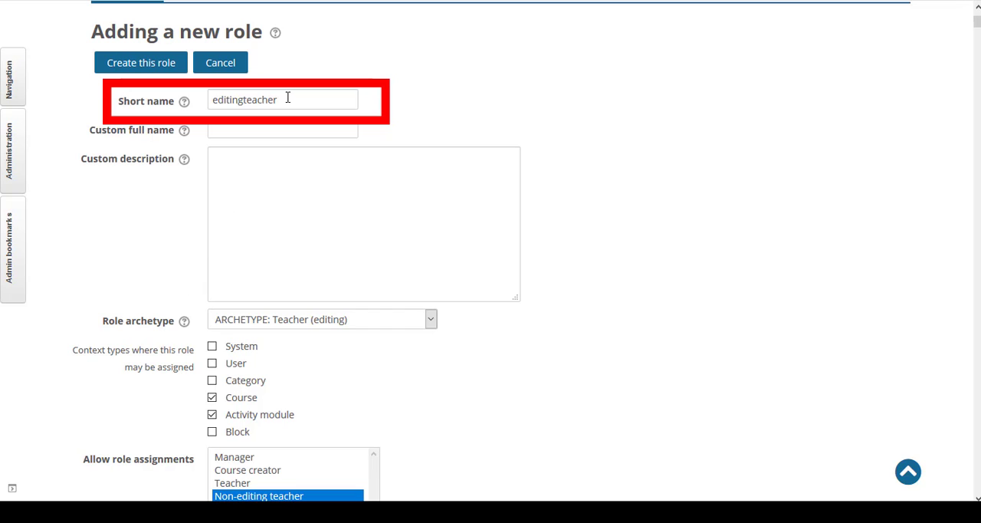
drag(277, 100, 210, 99)
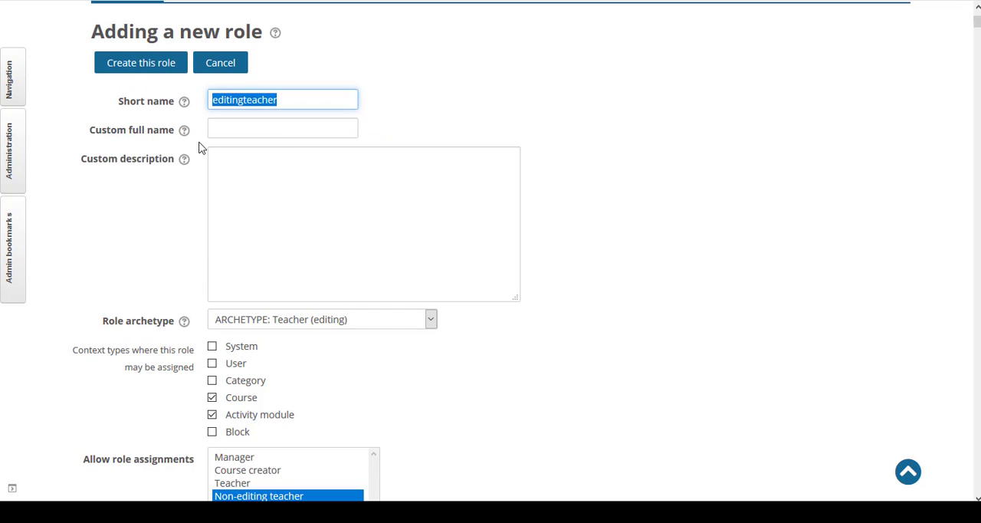
text(E)
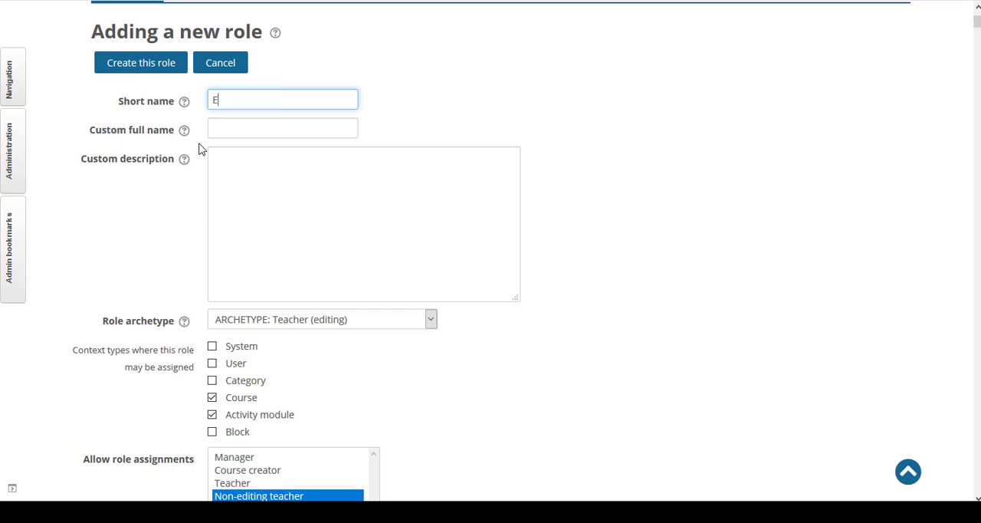
text(nhanced Teacher)
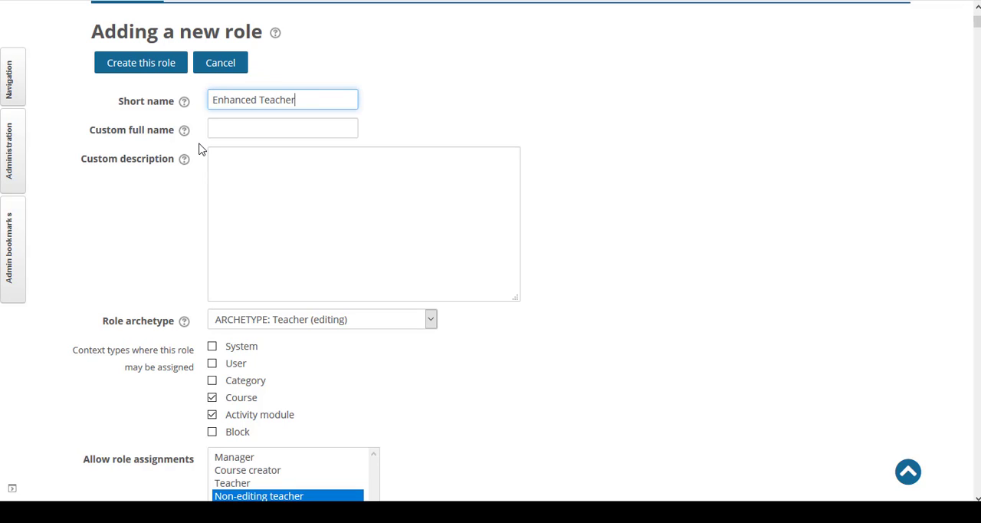
Step: Copy the short name into the custom full name field
key(ctrl+a)
key(ctrl+c)
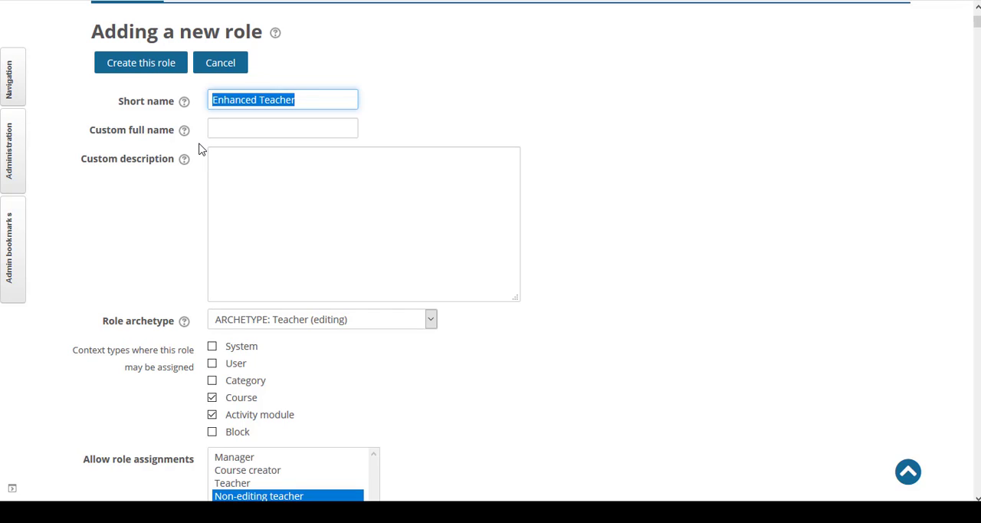
click(219, 136)
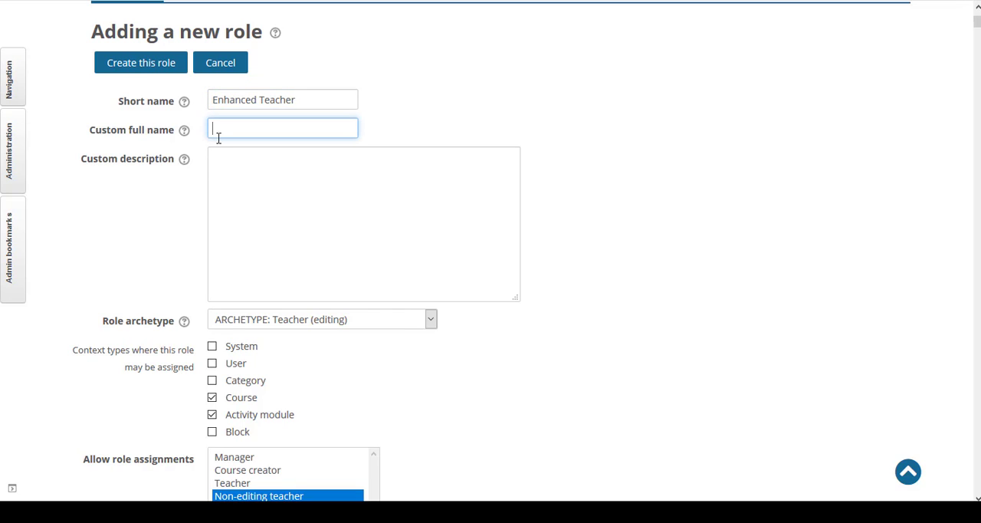
key(ctrl+v)
Step: Enter the custom description "Who, what, when, where, why, how."
click(228, 174)
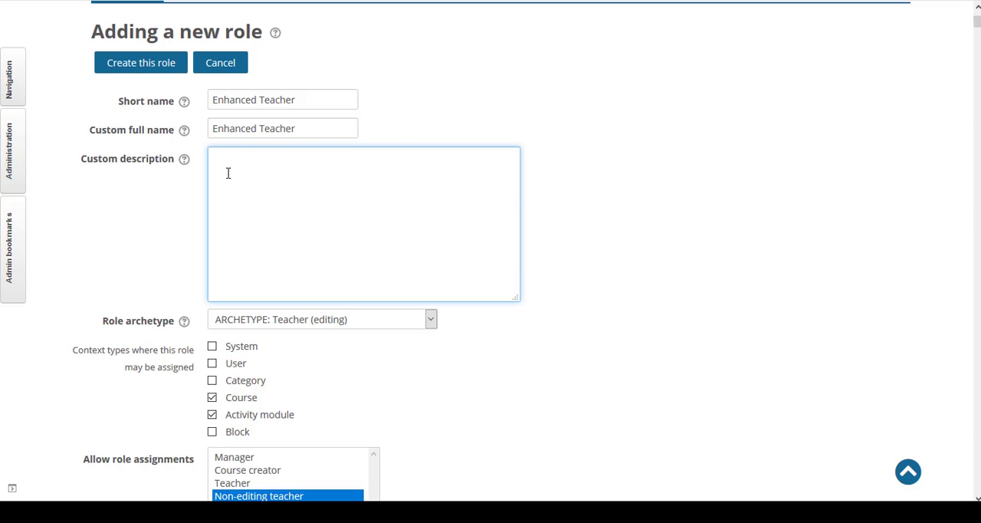
text(Who, what, when, where, why, how)
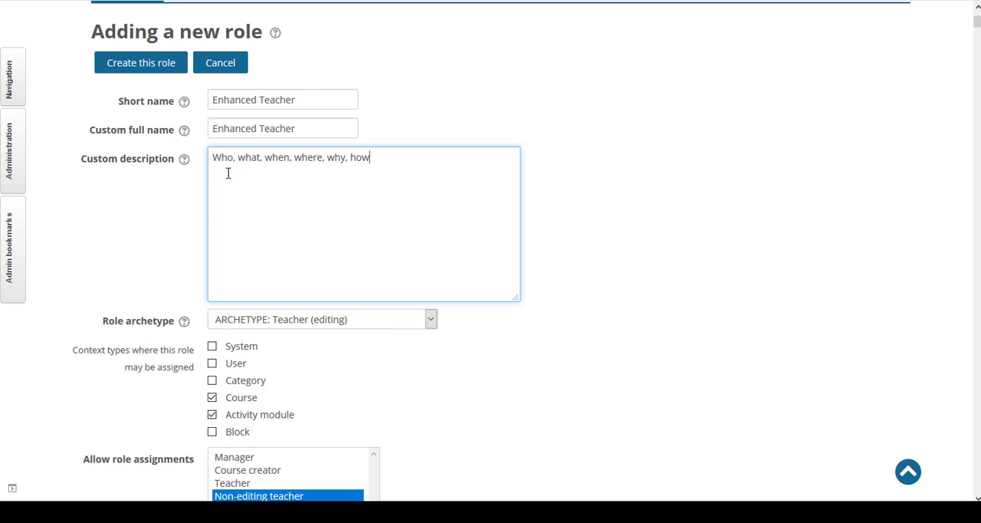
text(.)
Step: Review the inherited allow lists and capability table, toggling the permissions between basic and advanced views
scroll(218, 404, down, 3)
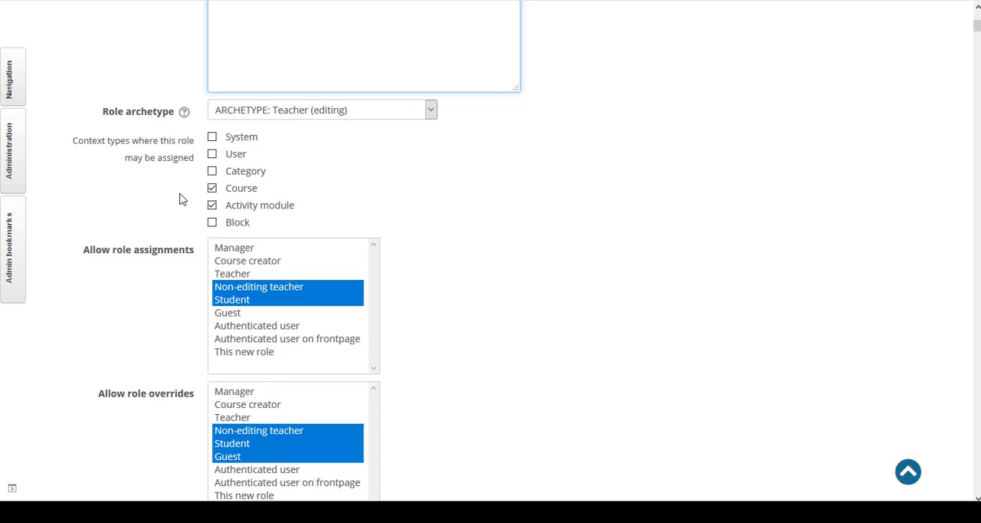
scroll(180, 201, down, 3)
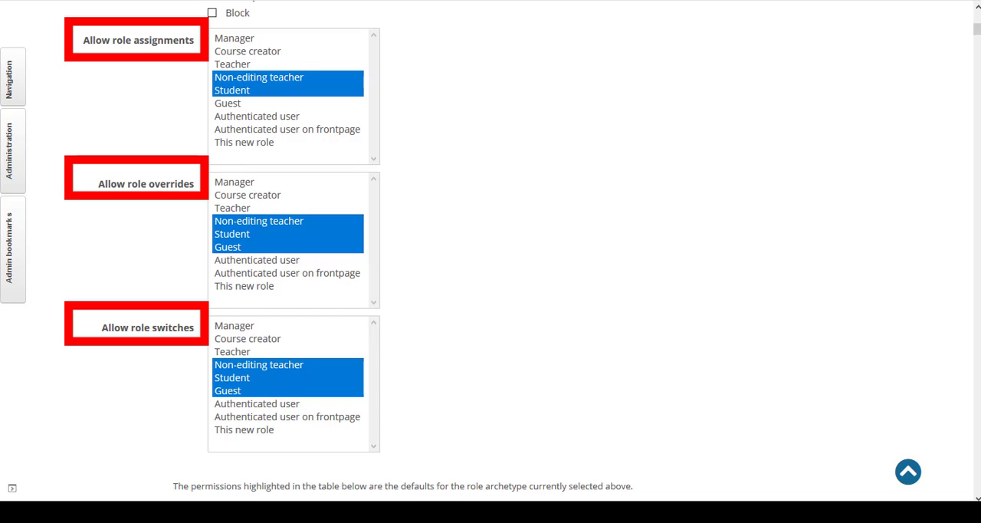
scroll(150, 247, down, 4)
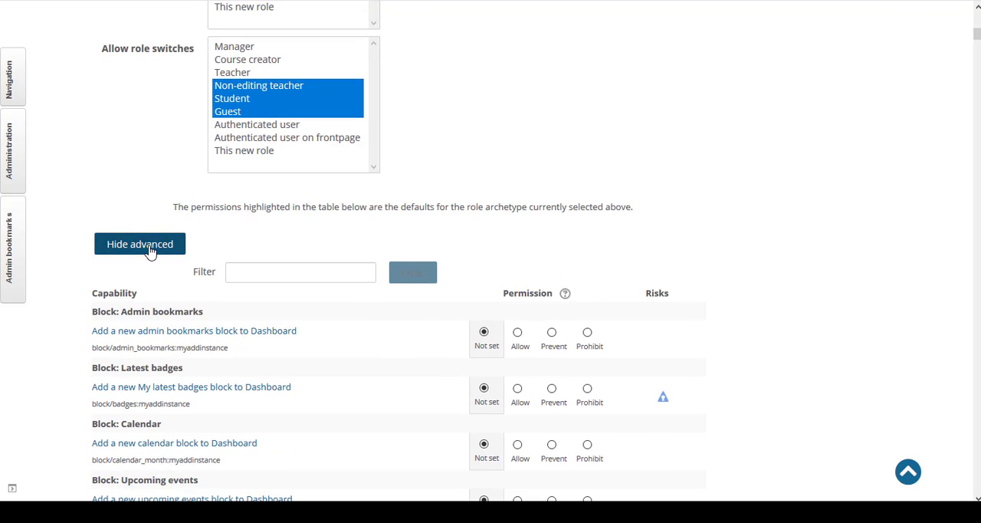
click(140, 244)
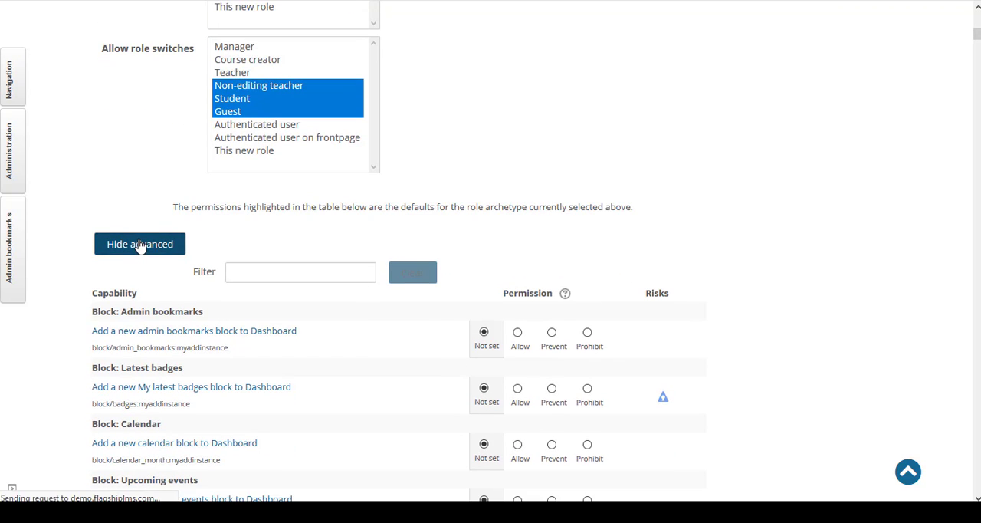
scroll(143, 278, down, 11)
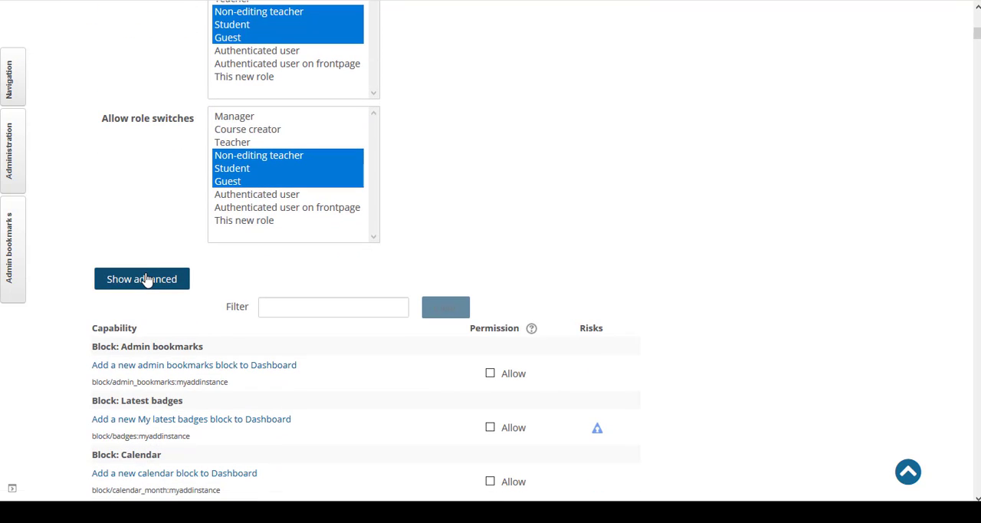
click(147, 280)
scroll(147, 279, down, 10)
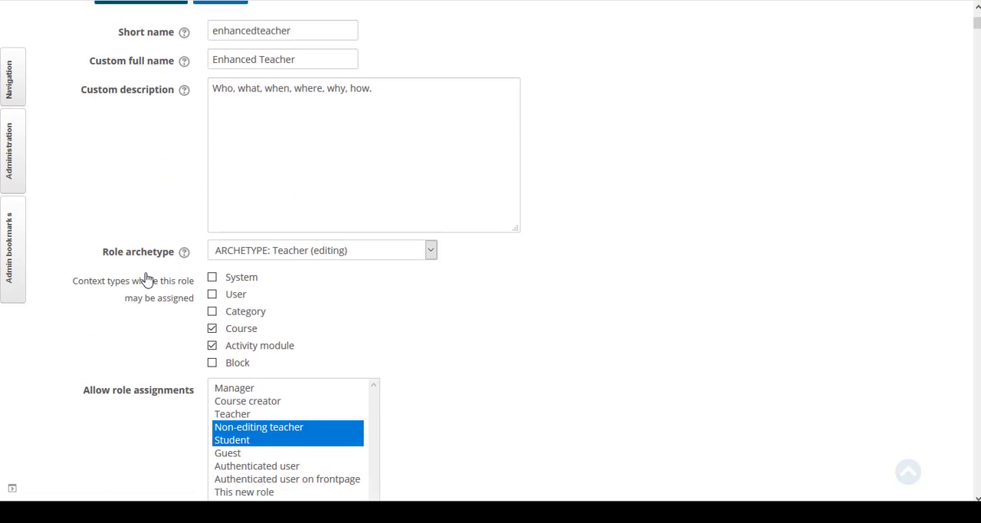
scroll(148, 278, down, 4)
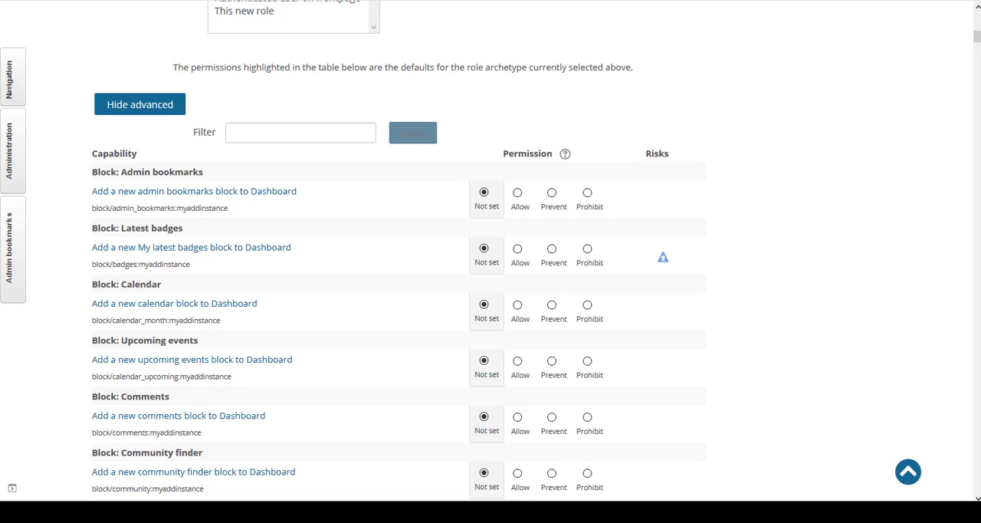
scroll(91, 211, up, 10)
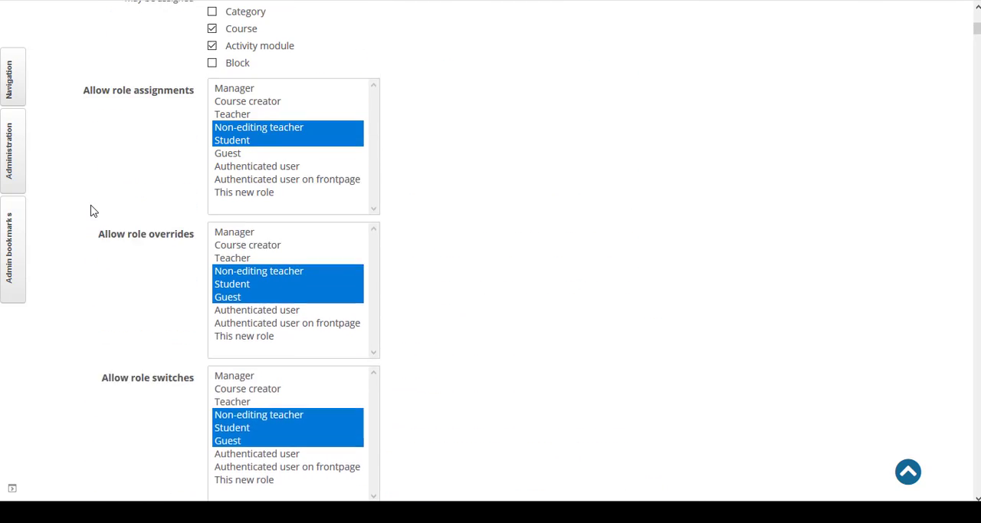
Step: Examine the role's context types, allow lists and capability risk indicators, returning to the top of the new role form
scroll(90, 211, up, 1)
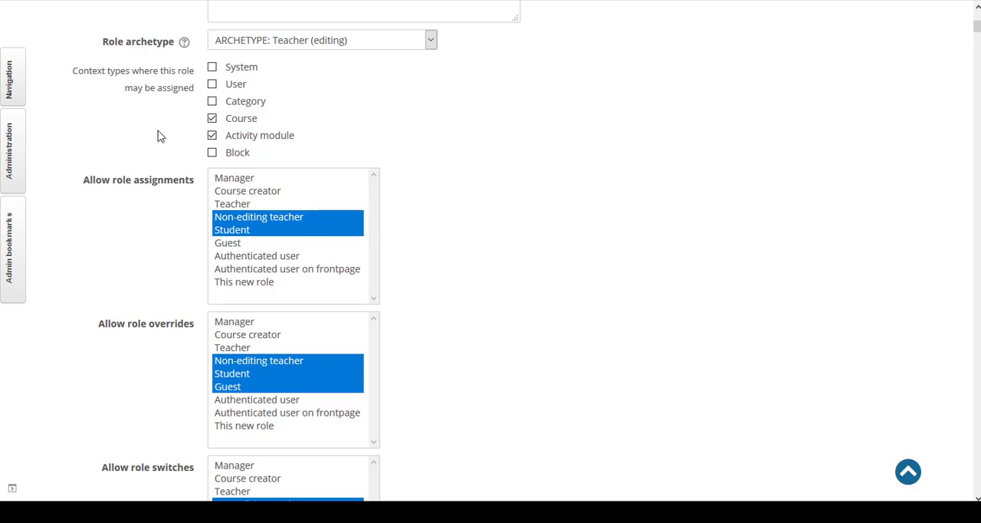
scroll(161, 145, down, 3)
scroll(176, 176, down, 3)
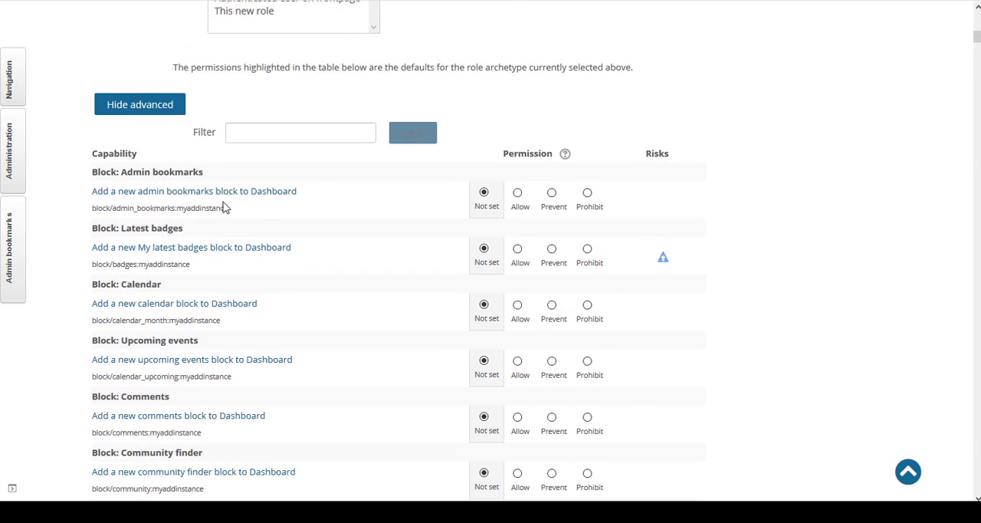
scroll(230, 207, down, 1)
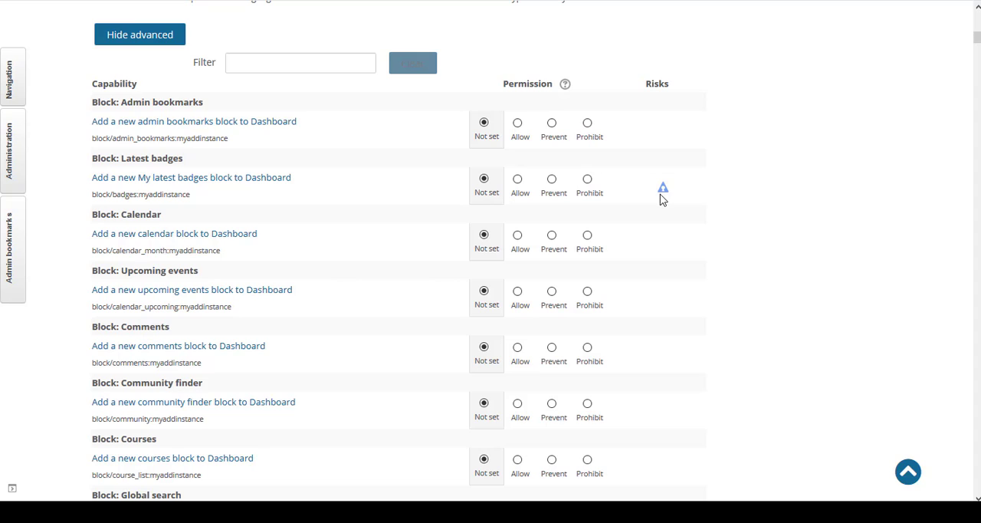
mouse_move(665, 191)
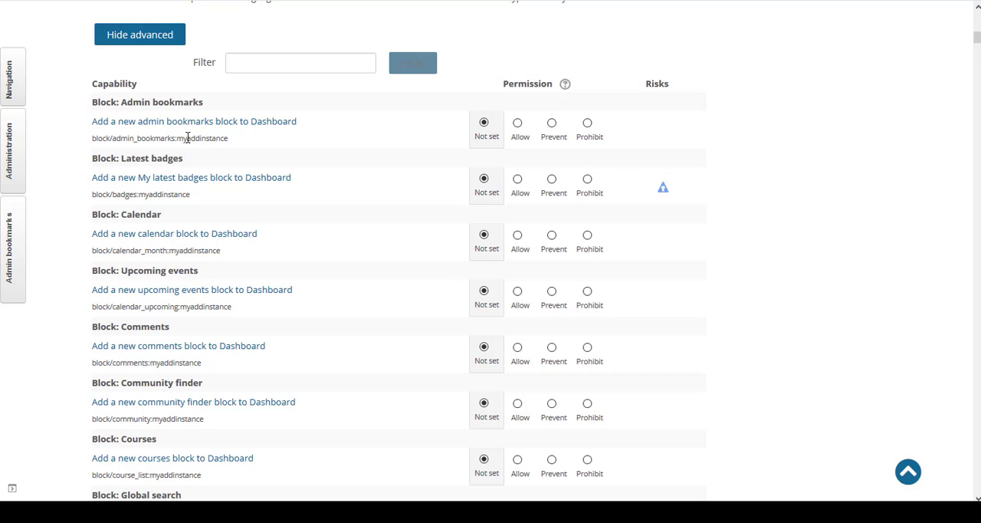
scroll(193, 148, up, 5)
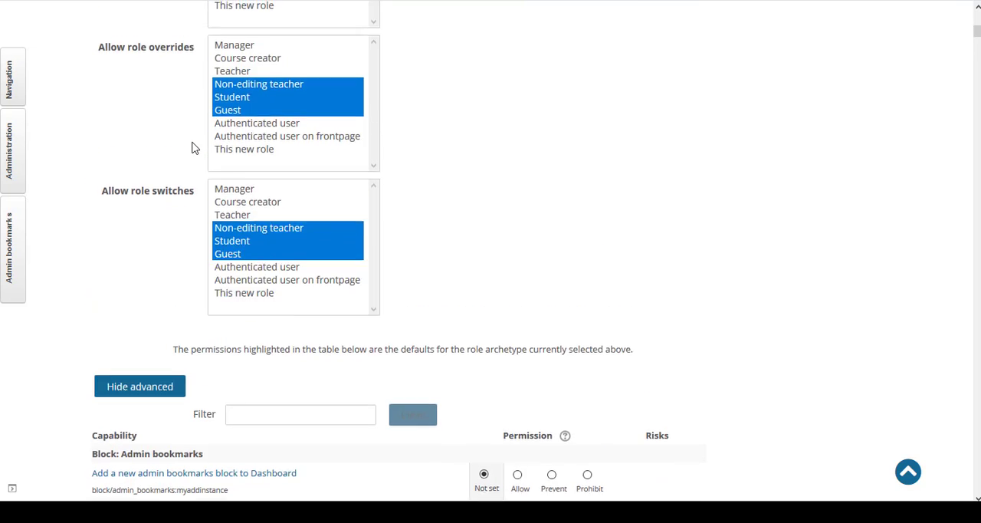
scroll(194, 148, up, 10)
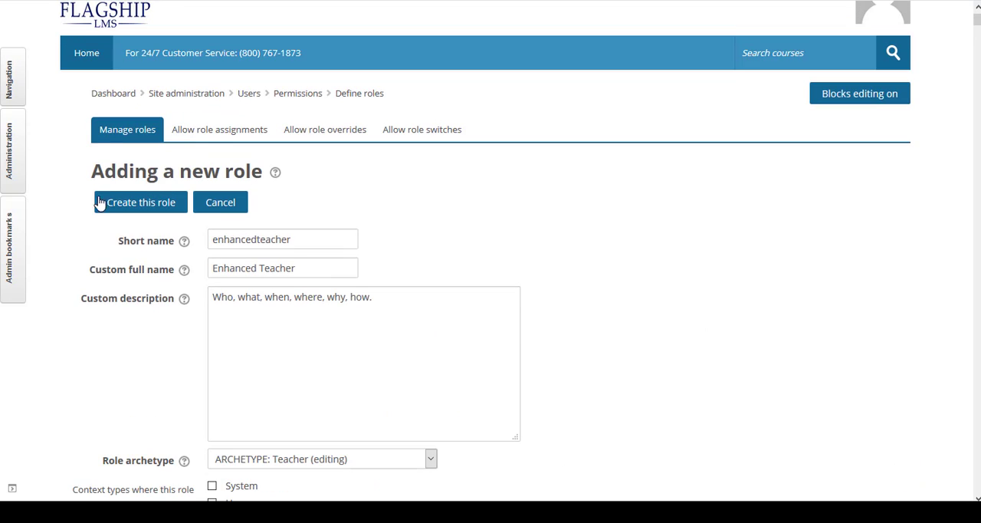